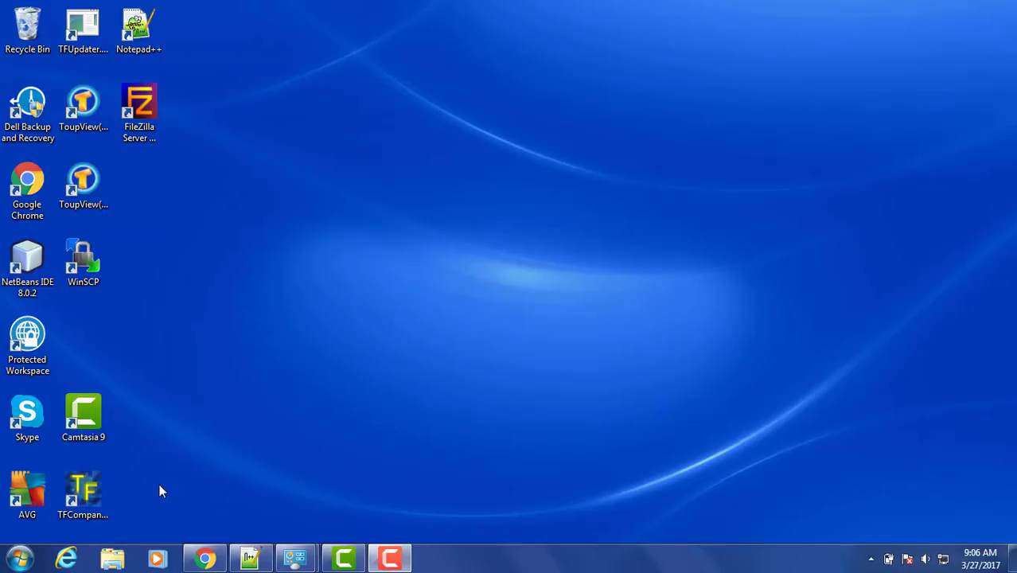
Launch TFCompanion and log in as Admin_Hdw, entering the account password.
click(88, 494)
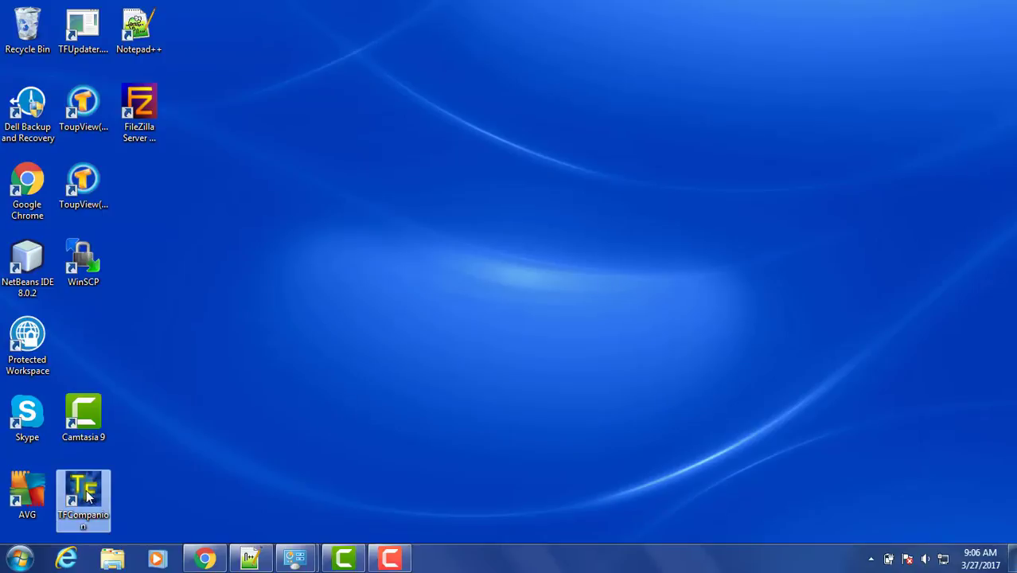
double_click(87, 495)
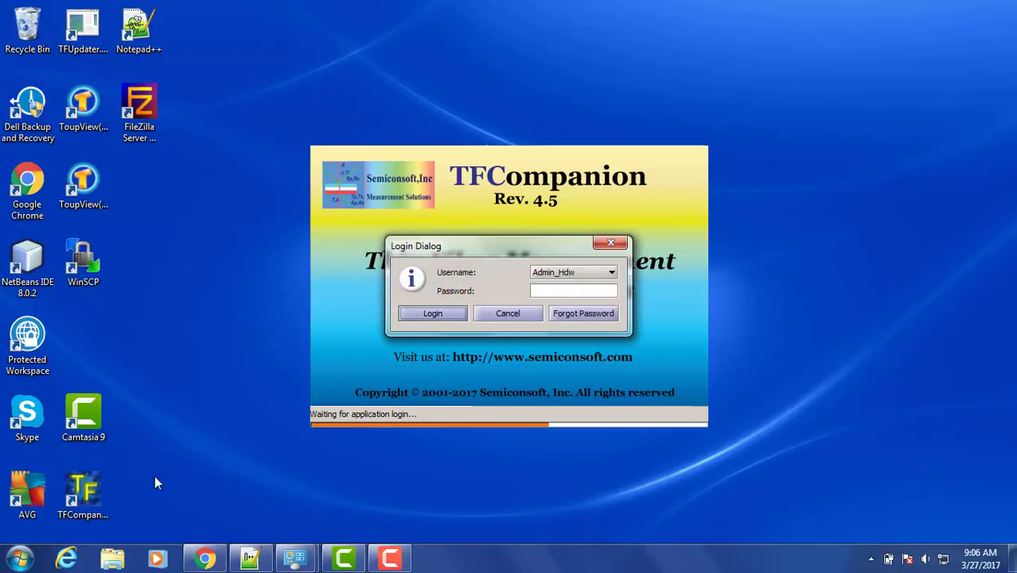
click(612, 273)
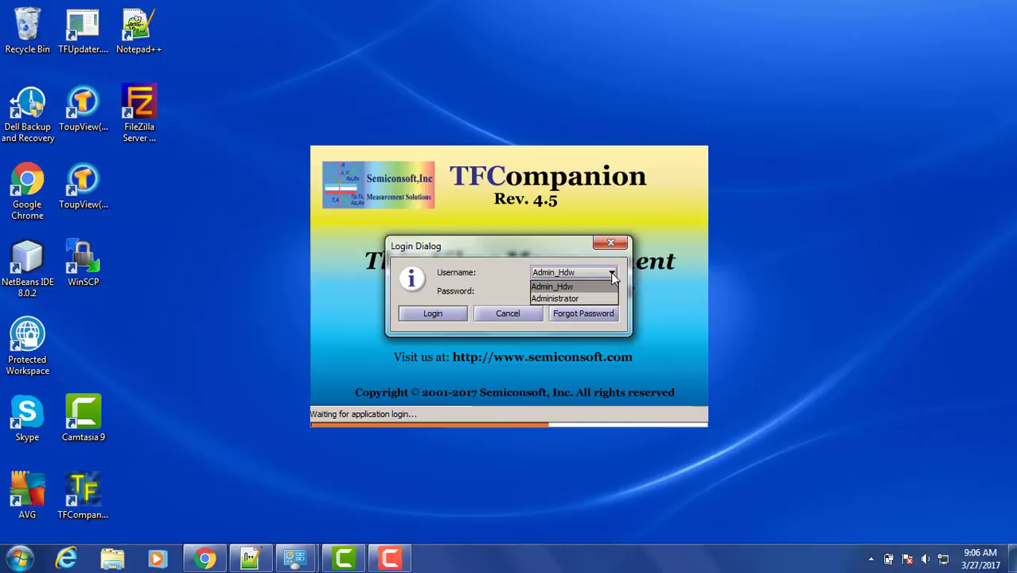
click(567, 288)
click(555, 291)
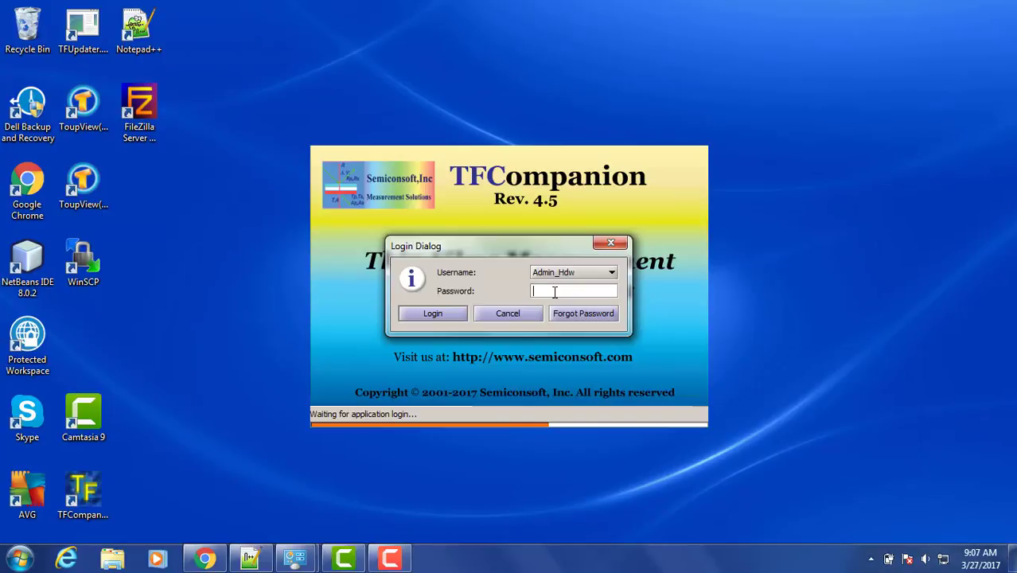
click(611, 273)
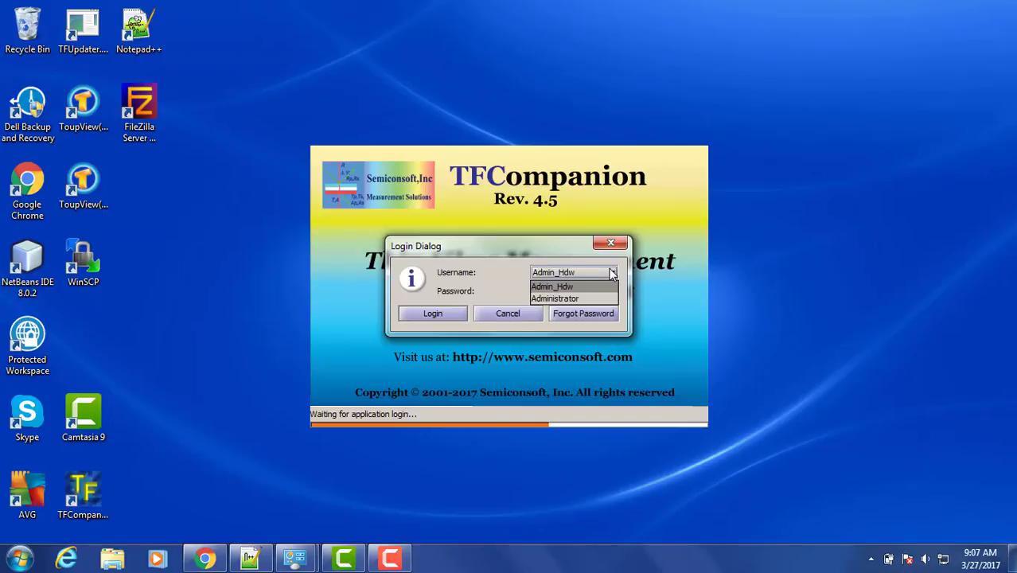
click(612, 273)
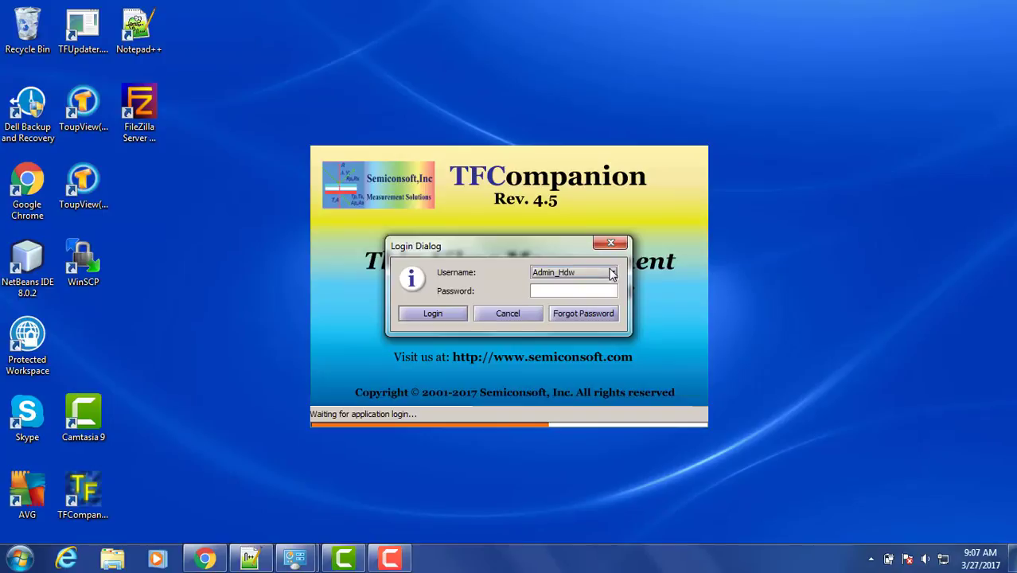
click(550, 290)
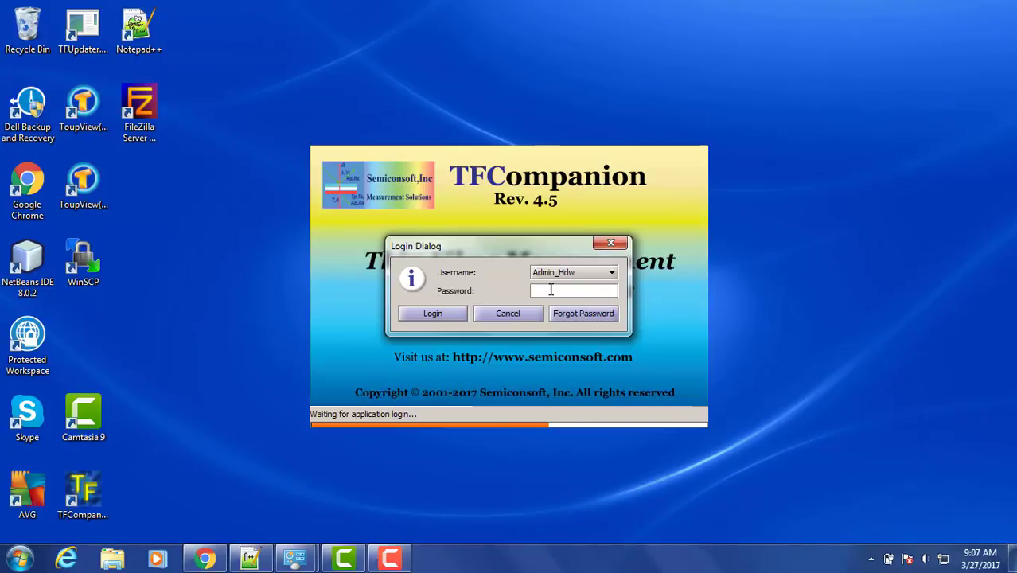
text(***)
click(436, 317)
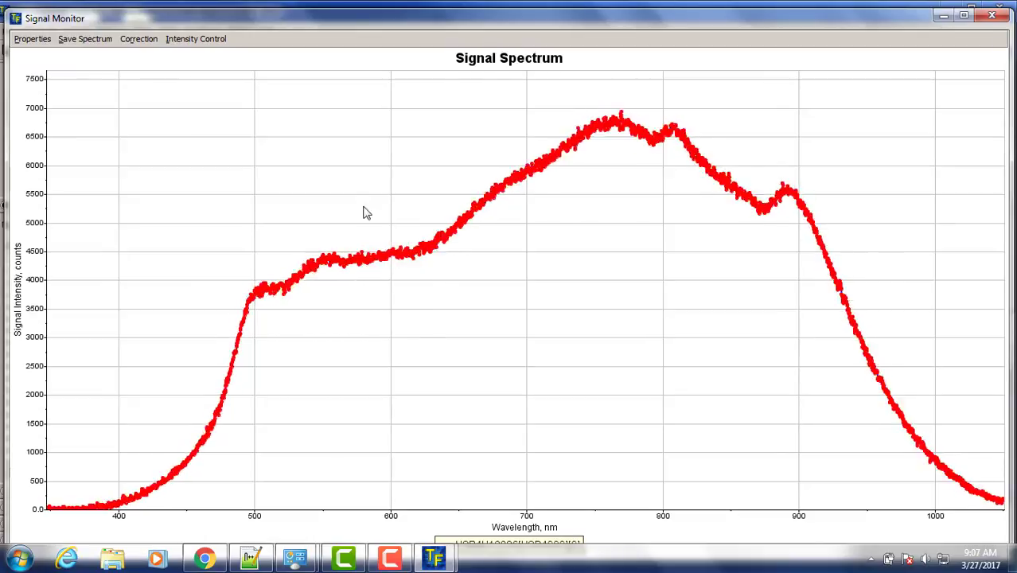
Increase the TH 5W lamp intensity to strengthen the signal spectrum in the Signal Monitor.
click(205, 46)
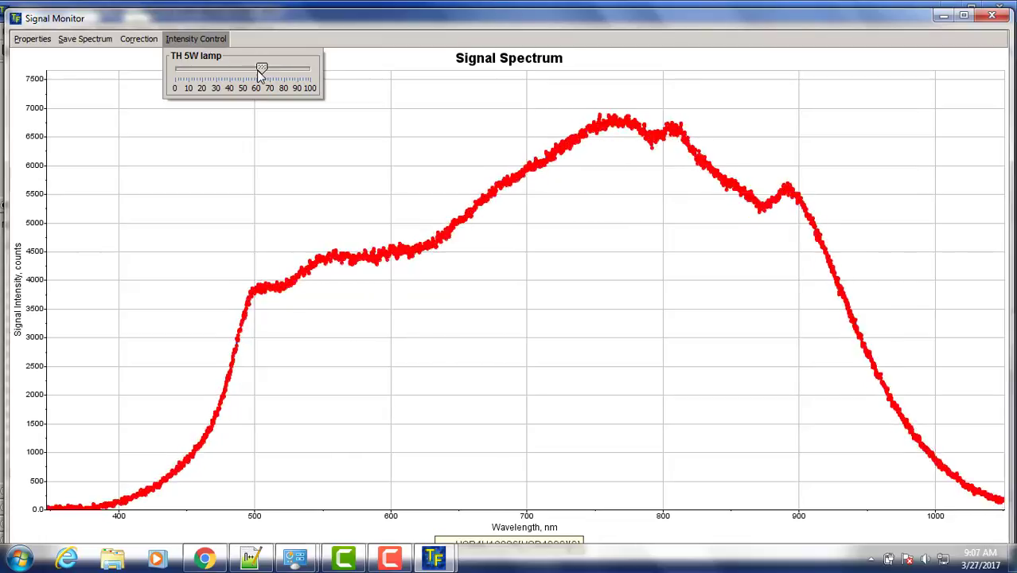
click(207, 41)
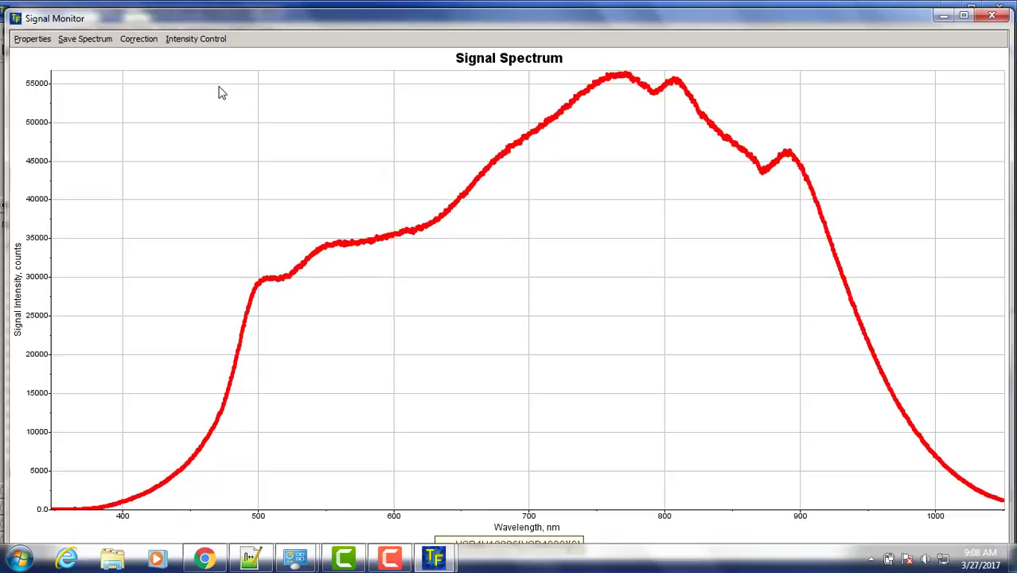
Review the spectrometer's integration time, boxcar smoothing and signal averaging settings without changing them, and close the Signal Monitor.
click(32, 41)
click(40, 57)
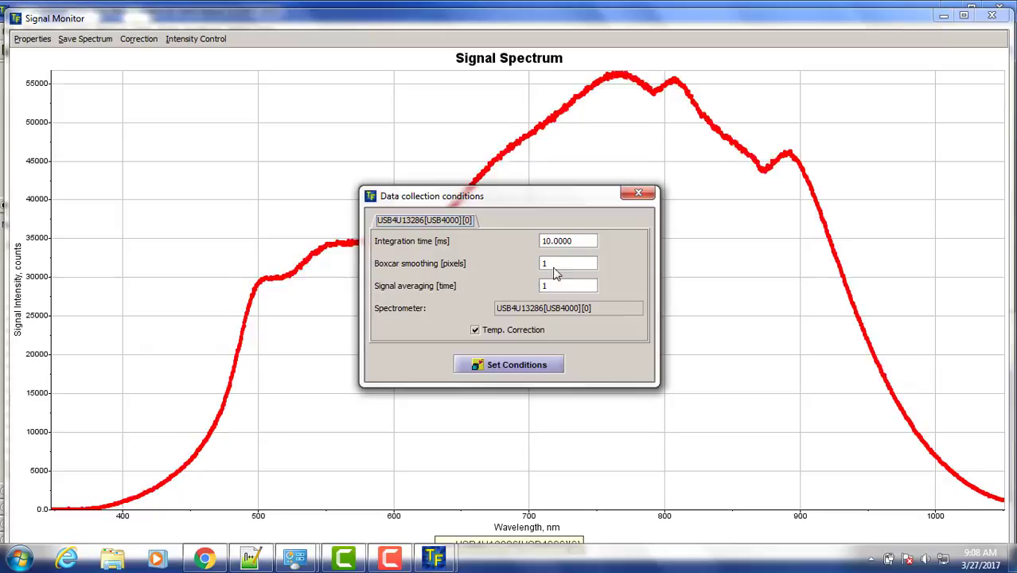
click(584, 242)
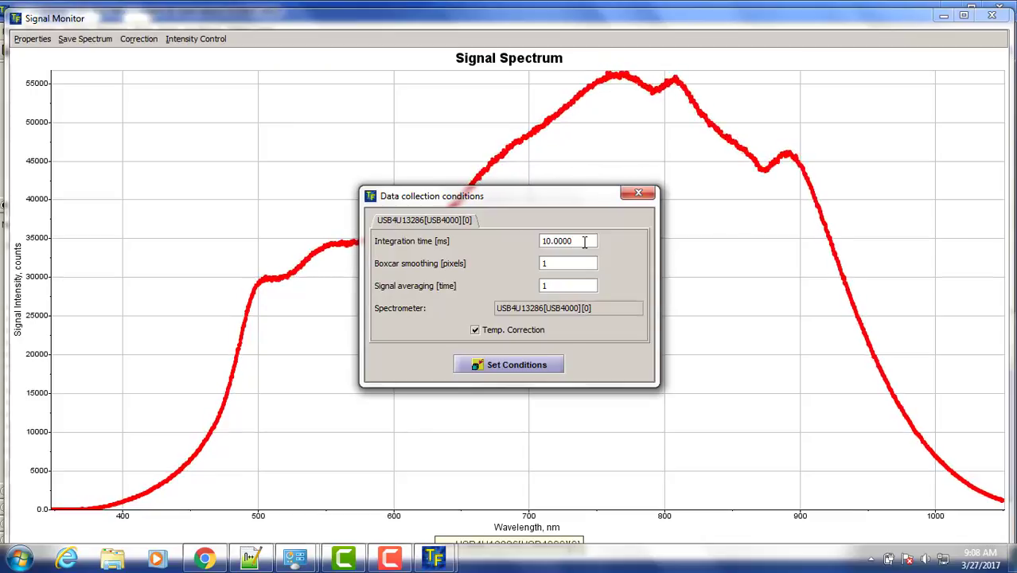
click(639, 193)
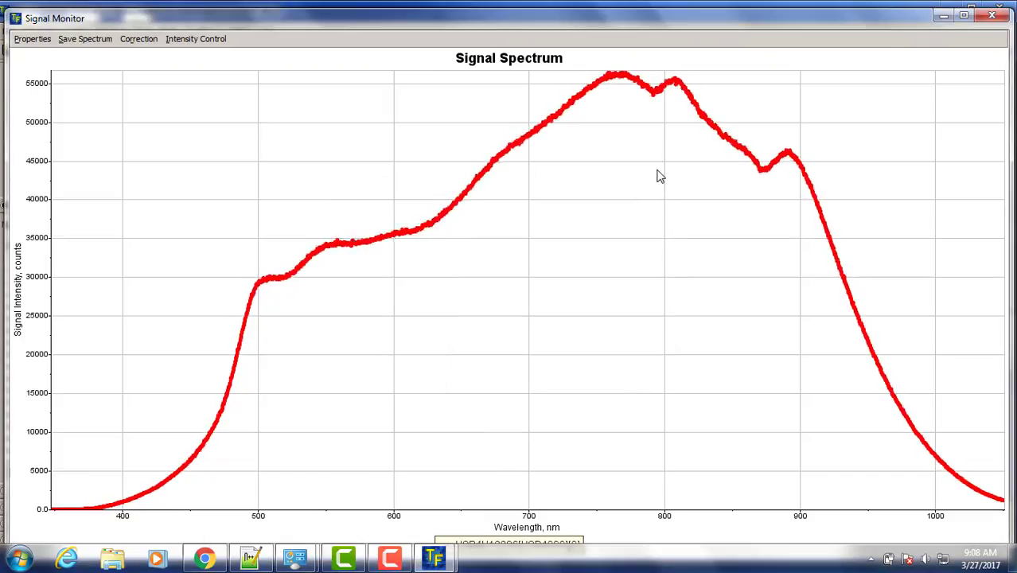
click(991, 15)
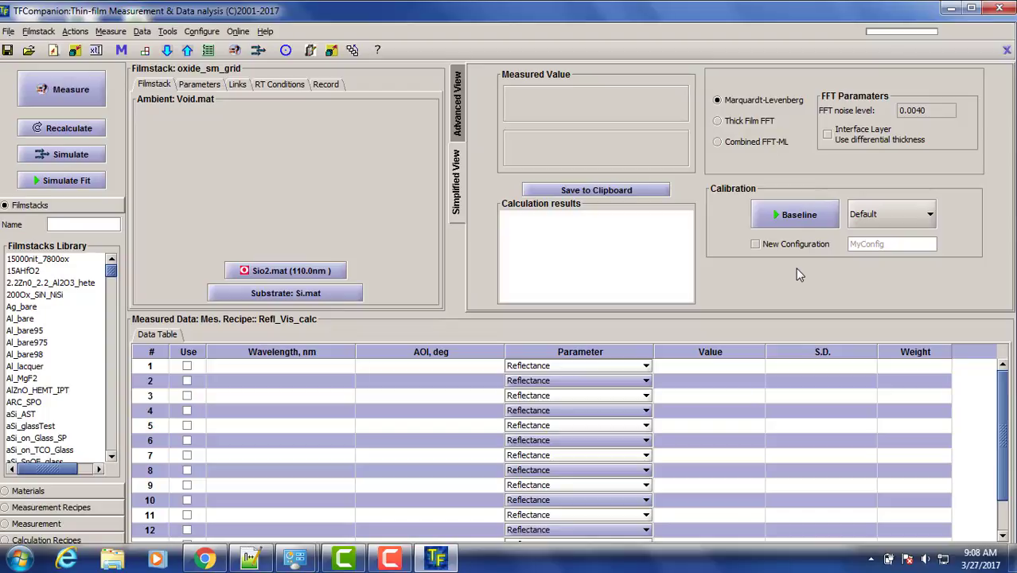
Run the baseline calibration with the Default configuration, completing the reference and dark current measurements.
click(786, 224)
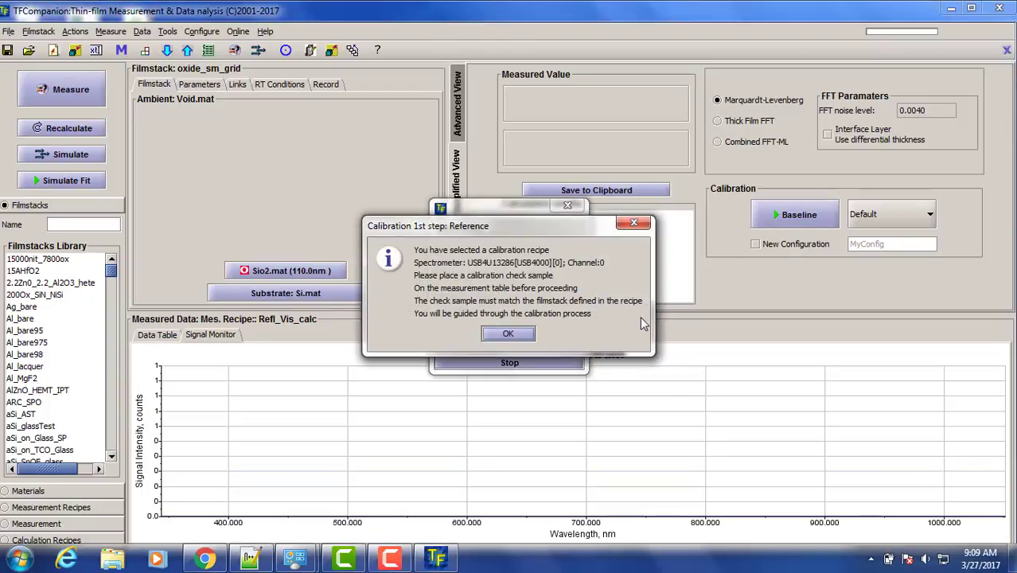
click(508, 333)
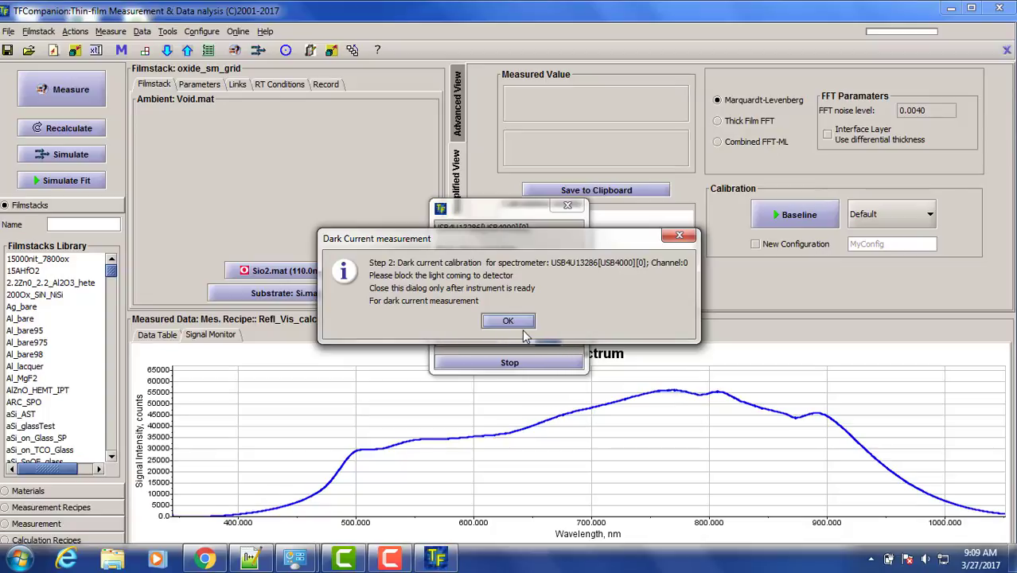
click(516, 322)
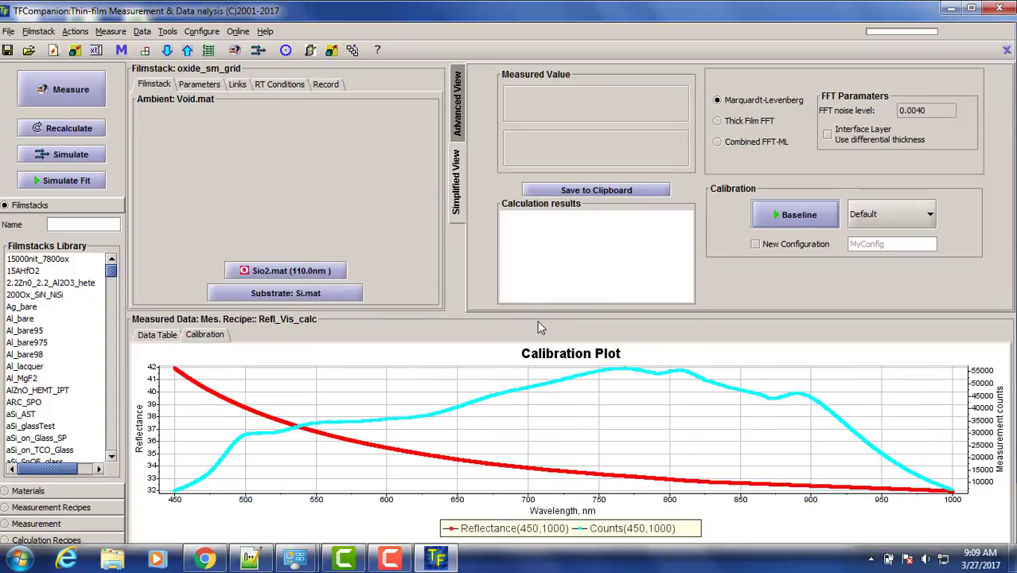
Examine the reflectance and counts curves of the calibration plot in a separate enlarged window, and close it.
right_click(546, 329)
click(568, 337)
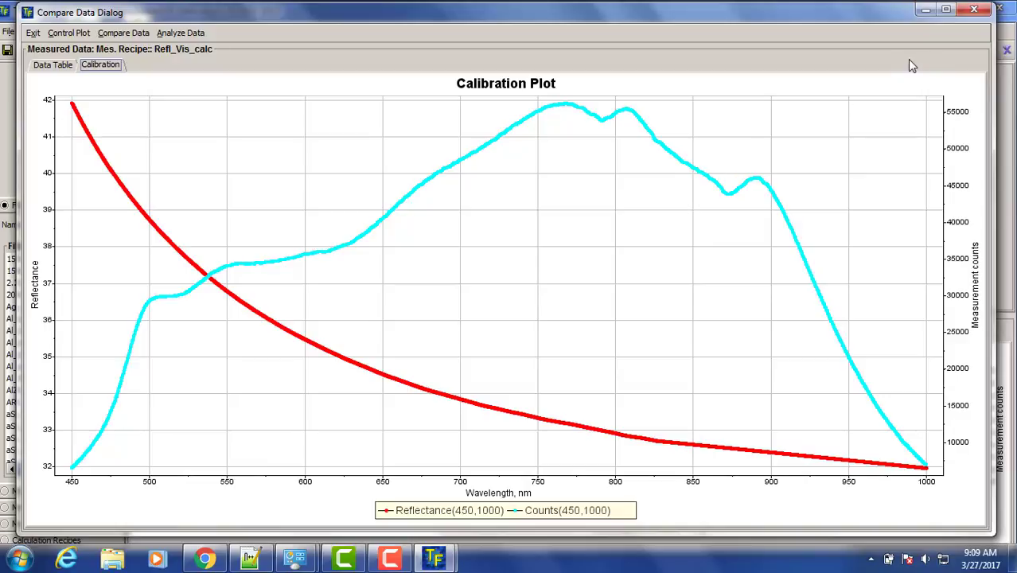
click(976, 11)
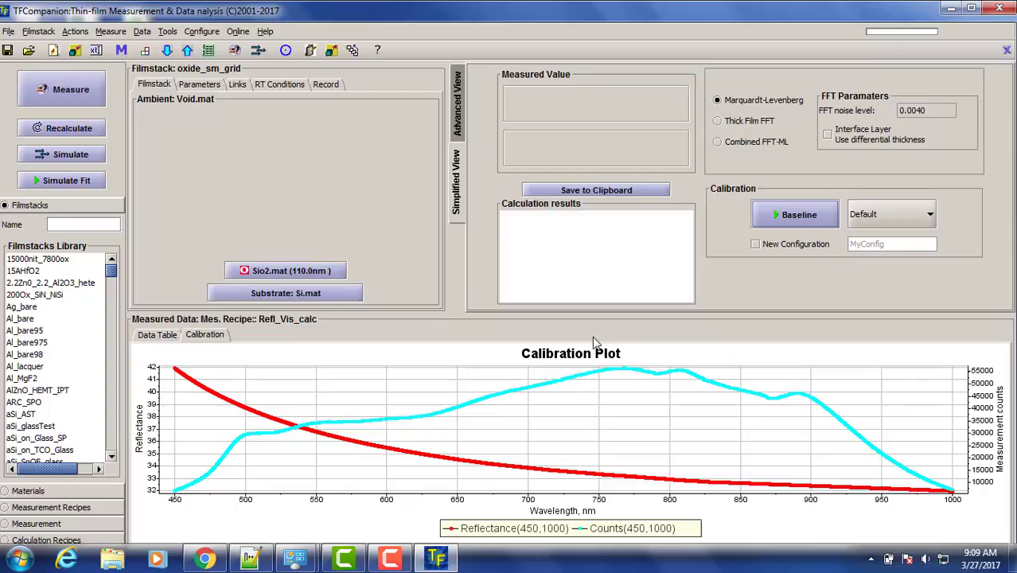
Measure the oxide_sm_grid sample four times in a row with the Refl_Vis_calc recipe.
click(68, 89)
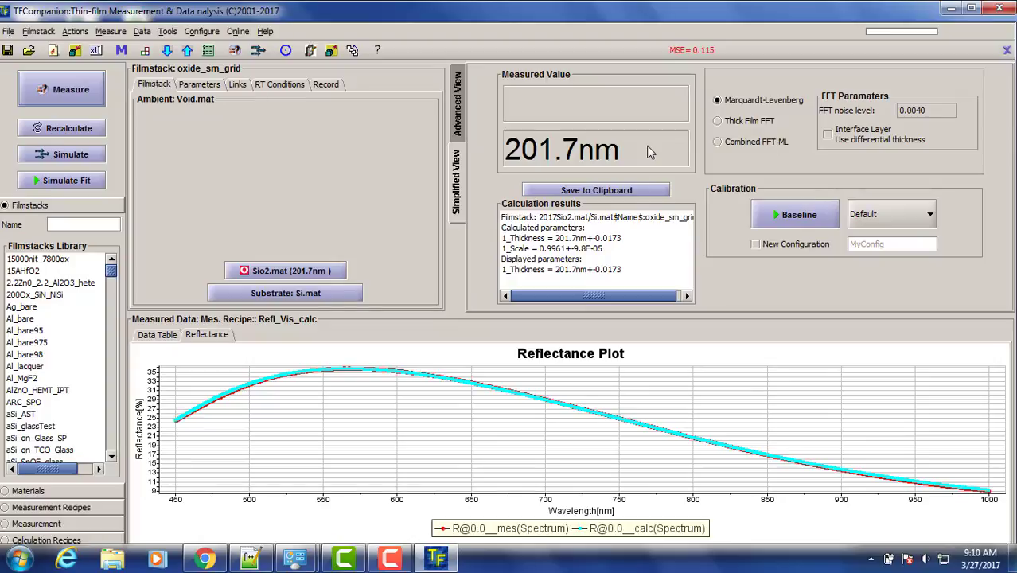
click(88, 90)
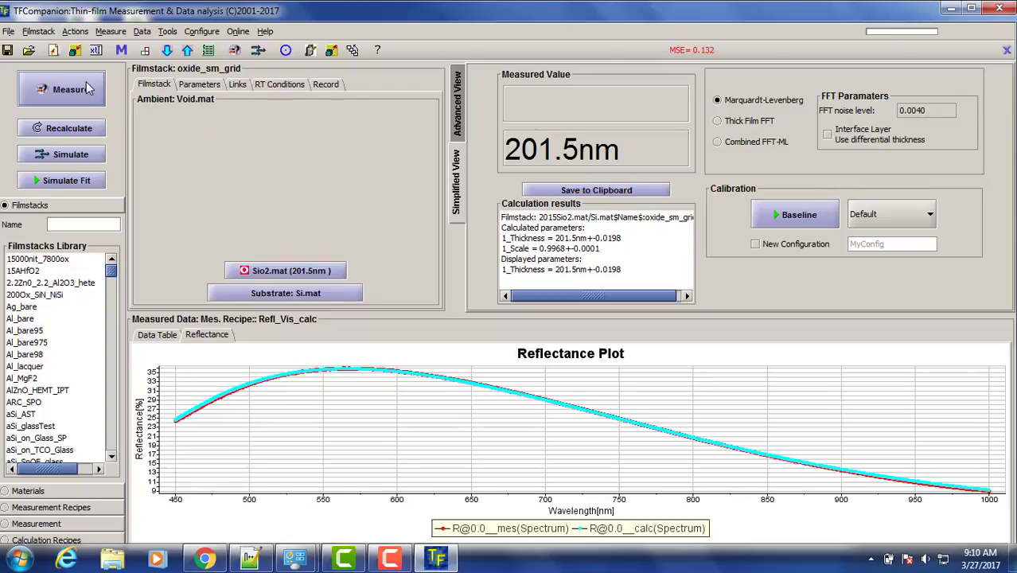
click(88, 89)
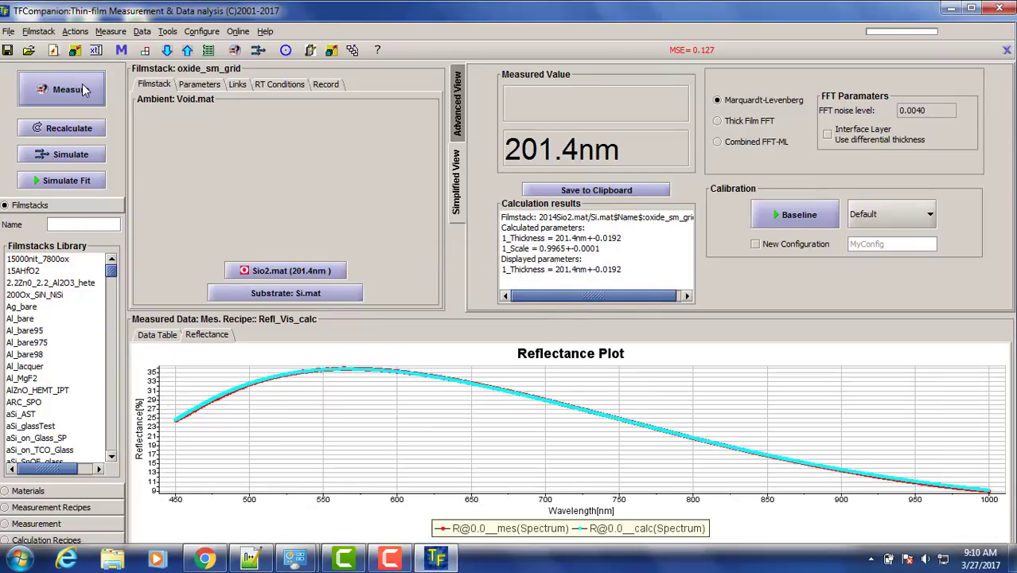
click(83, 89)
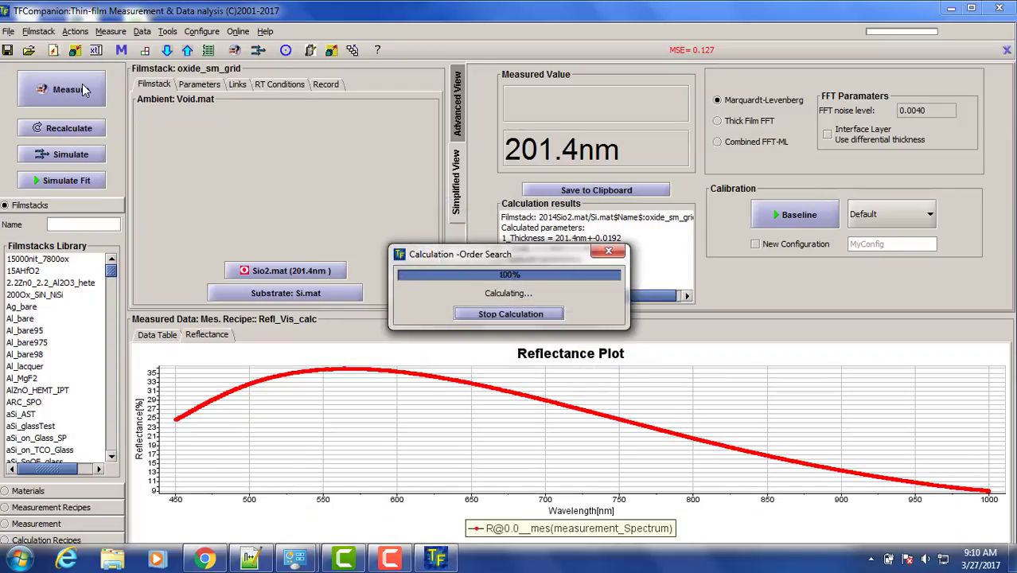
Review the statistics and thickness trend of the repeated measurements in the measurement history, and close it.
click(143, 31)
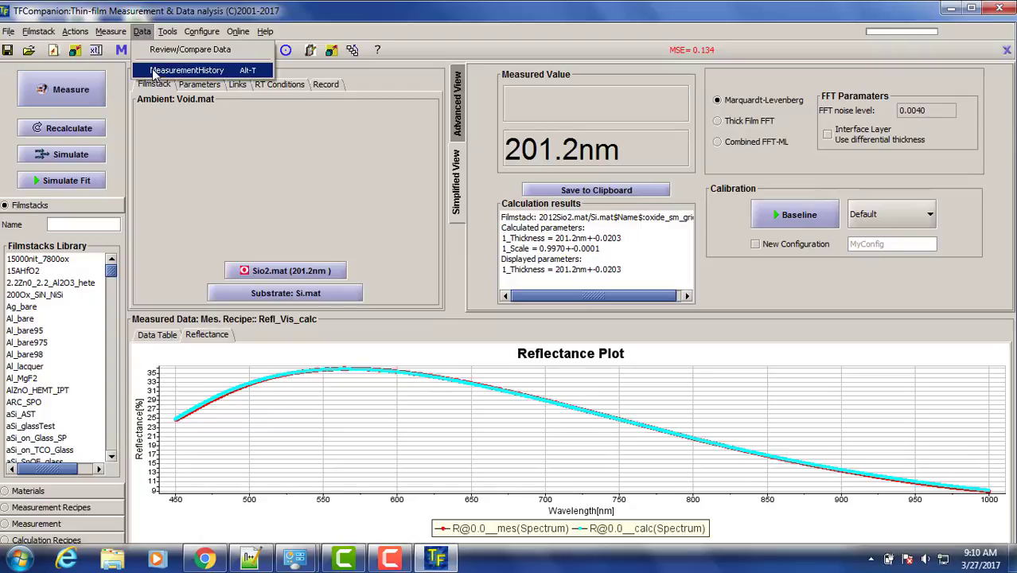
click(155, 70)
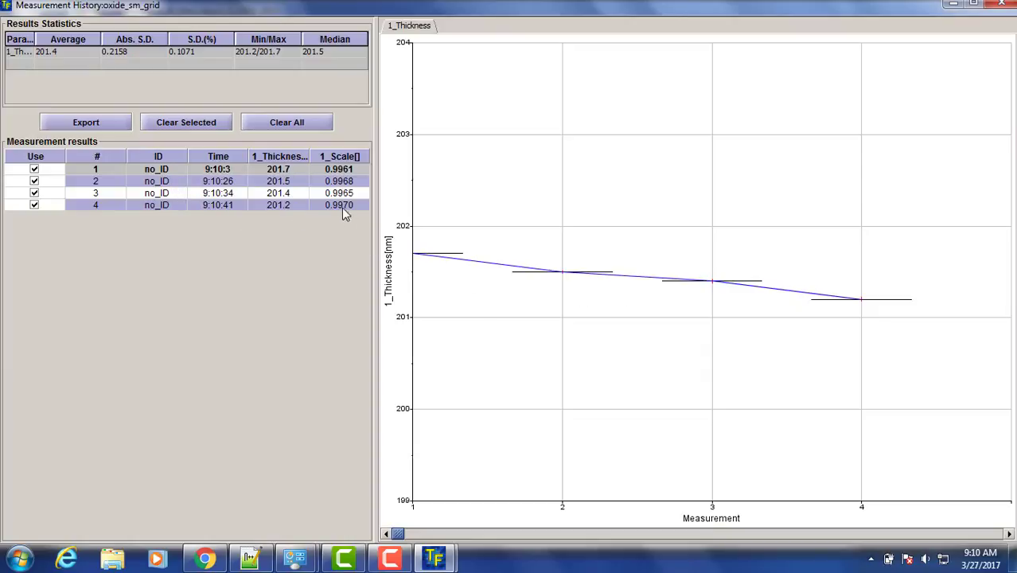
click(1001, 4)
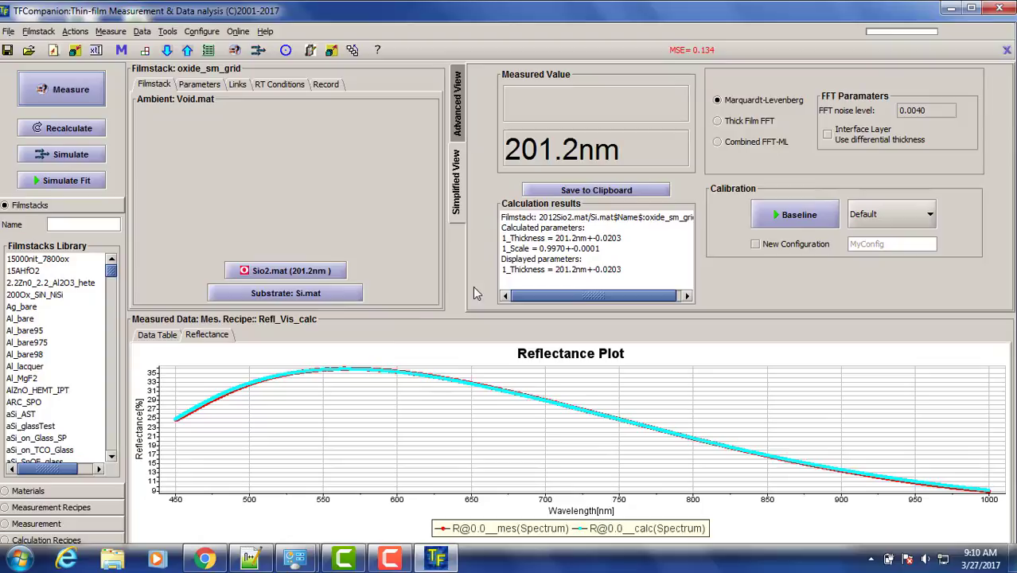
Open the Refl_Vis_calc measurement recipe, review its spectral range and filmstack settings, and close it unchanged.
click(9, 507)
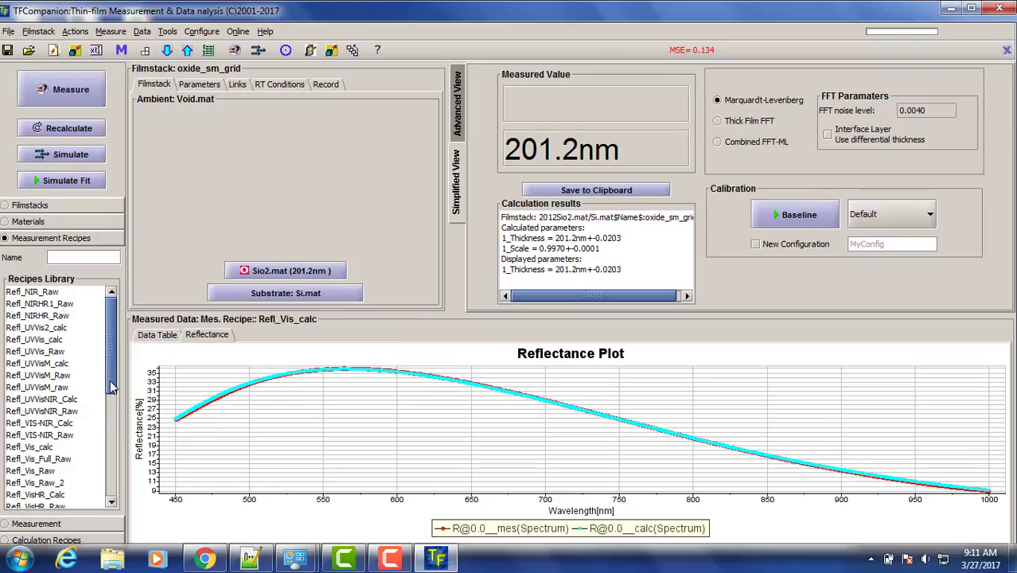
scroll(110, 390, down, 1)
click(26, 436)
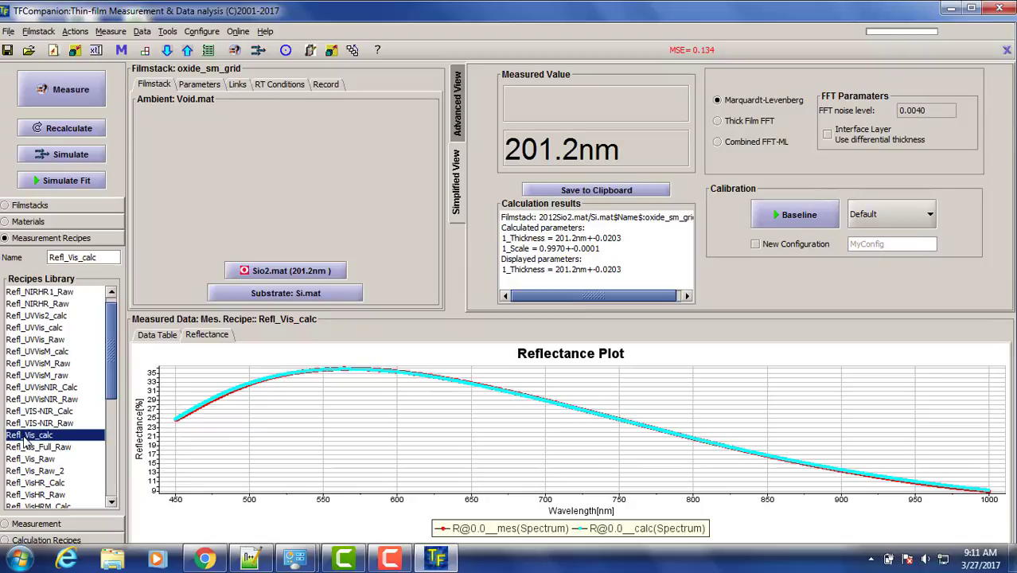
right_click(24, 444)
click(64, 456)
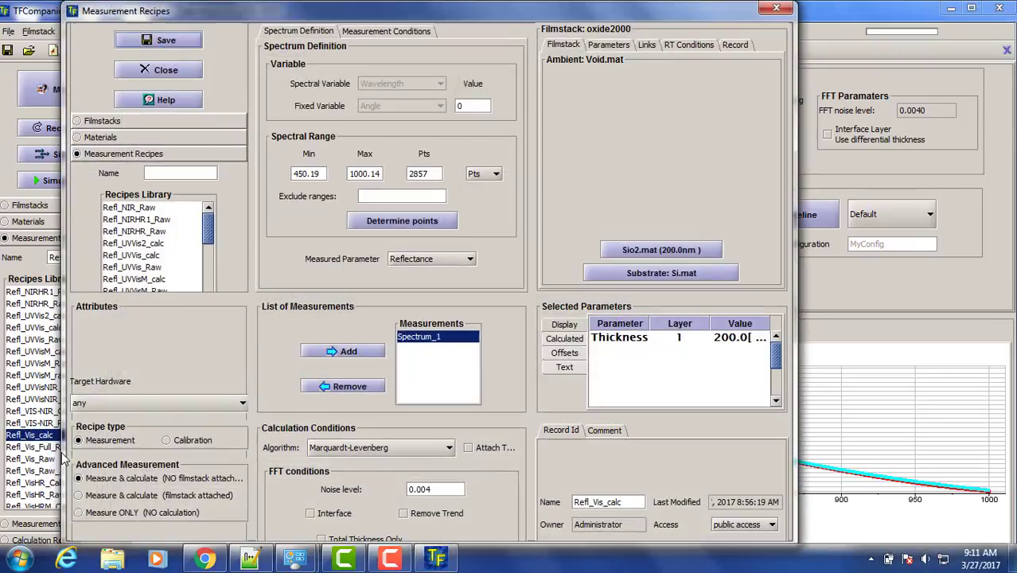
drag(358, 16, 375, 16)
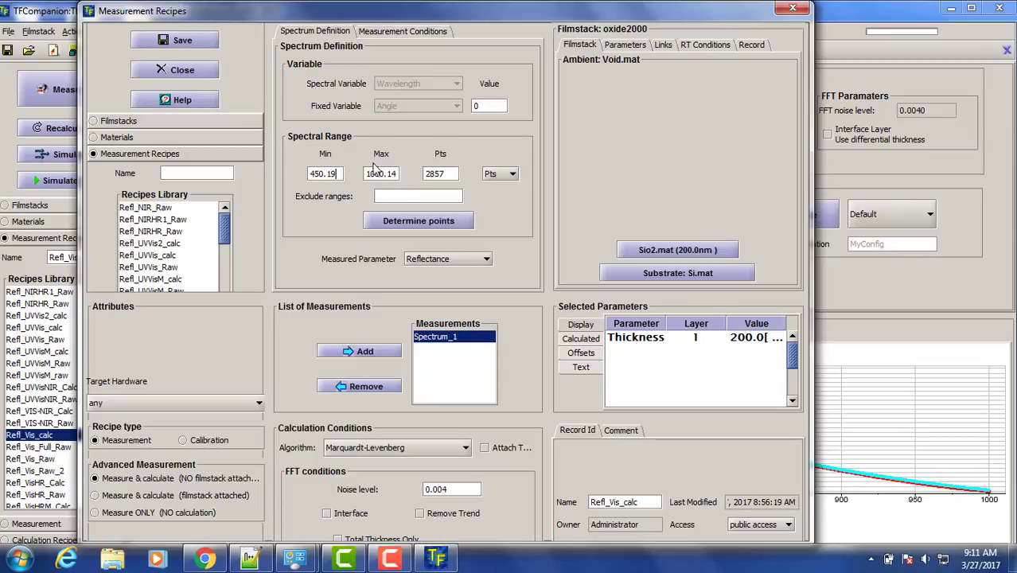
click(183, 70)
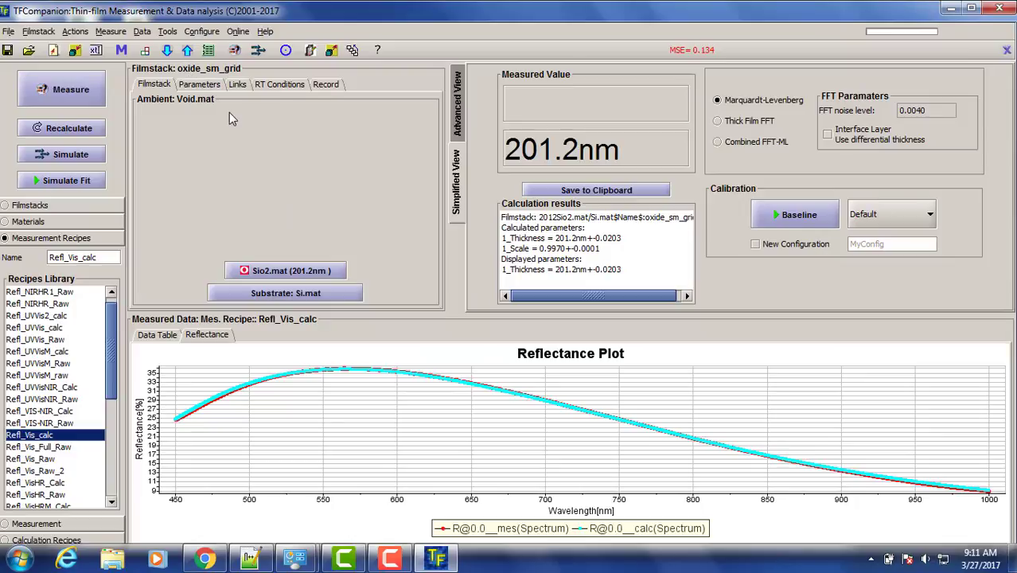
Review the default measurement conditions, recipe selection and calibration sample filmstack in the software's measurement configuration, and close it unchanged.
click(202, 32)
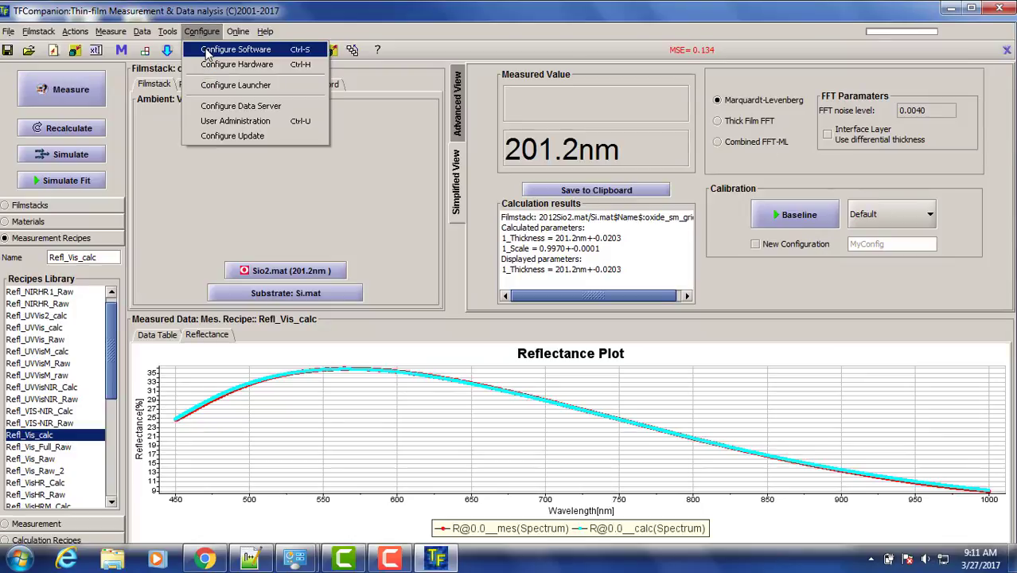
click(209, 50)
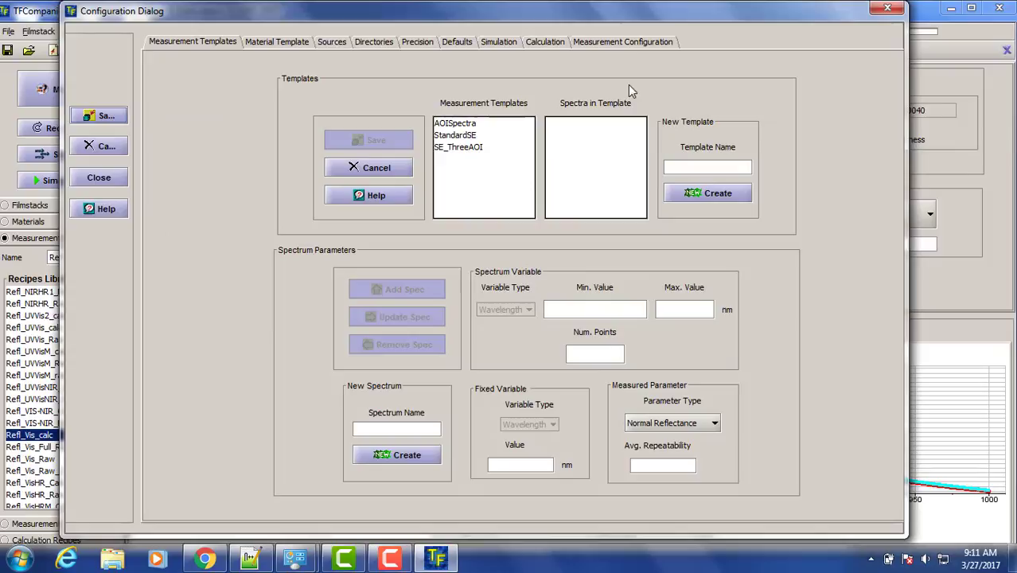
click(627, 44)
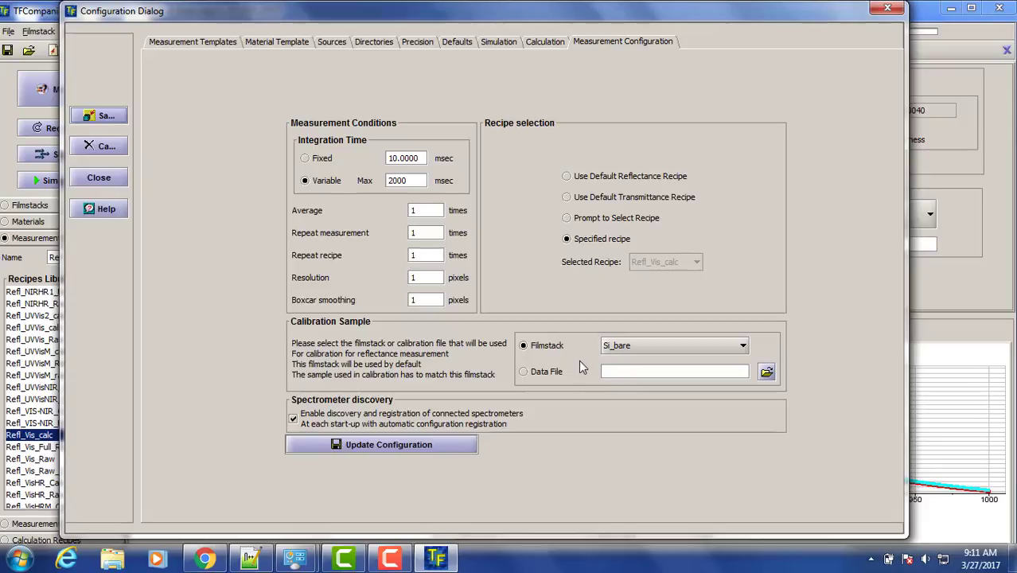
click(743, 346)
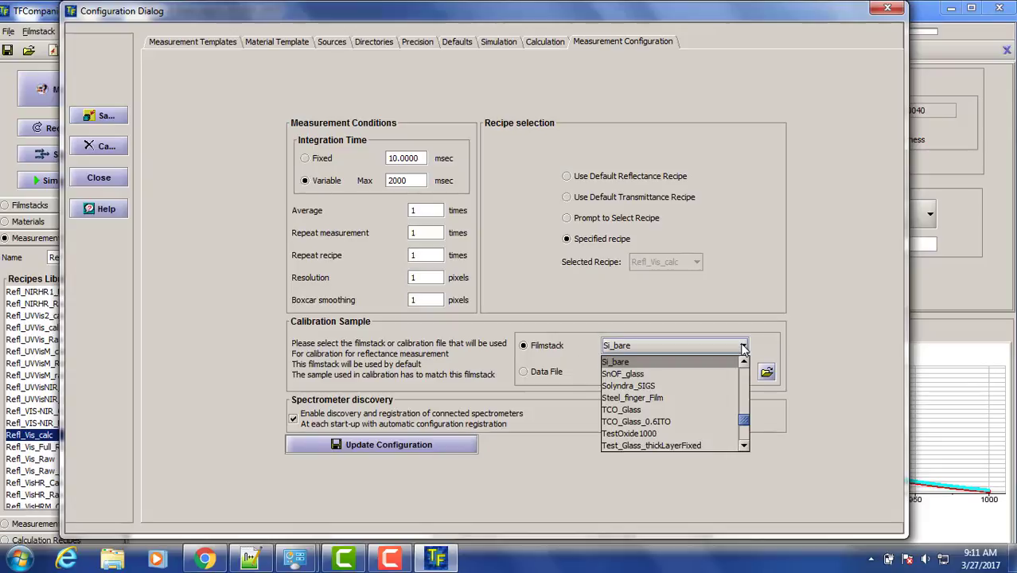
click(743, 346)
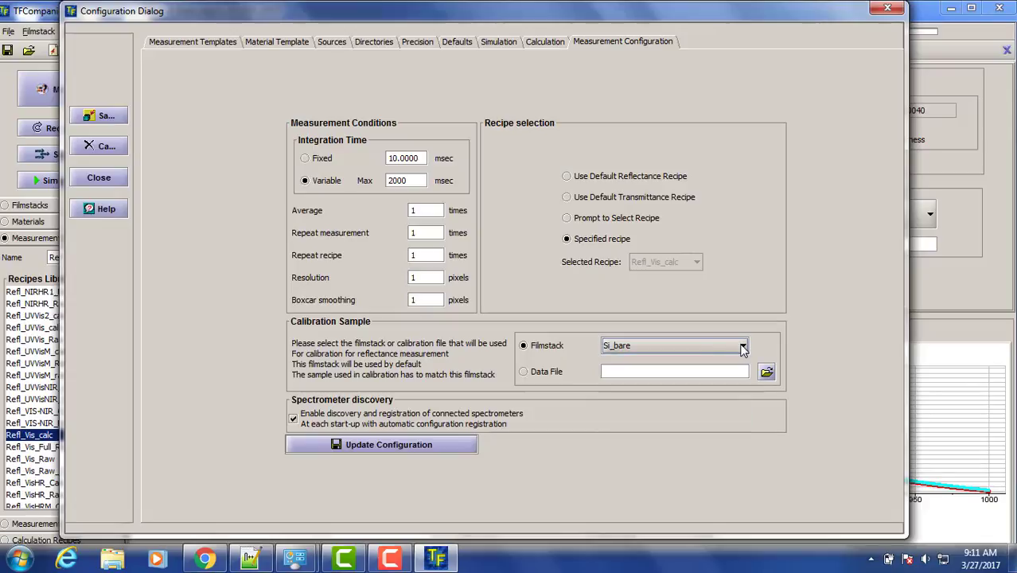
click(101, 178)
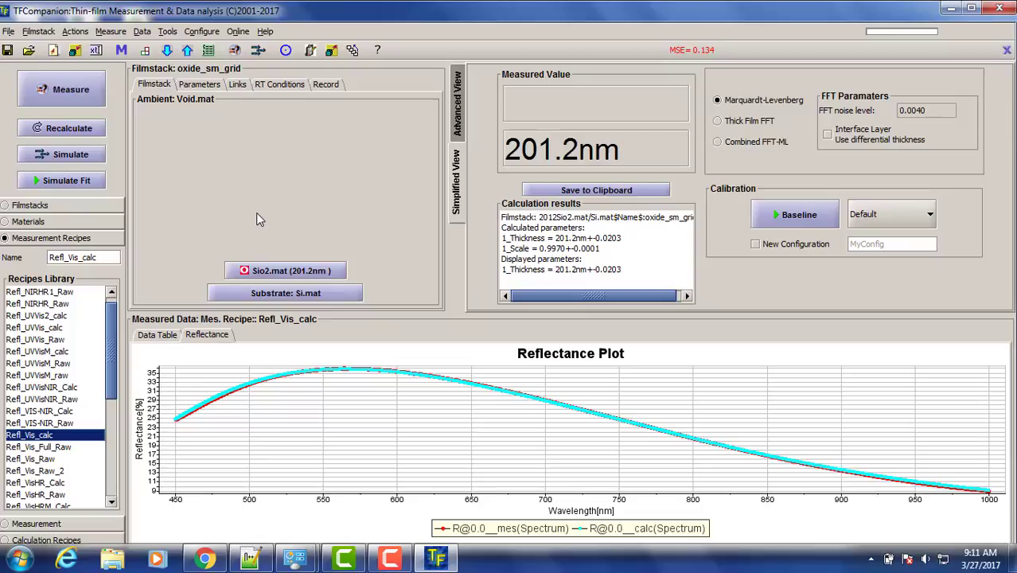